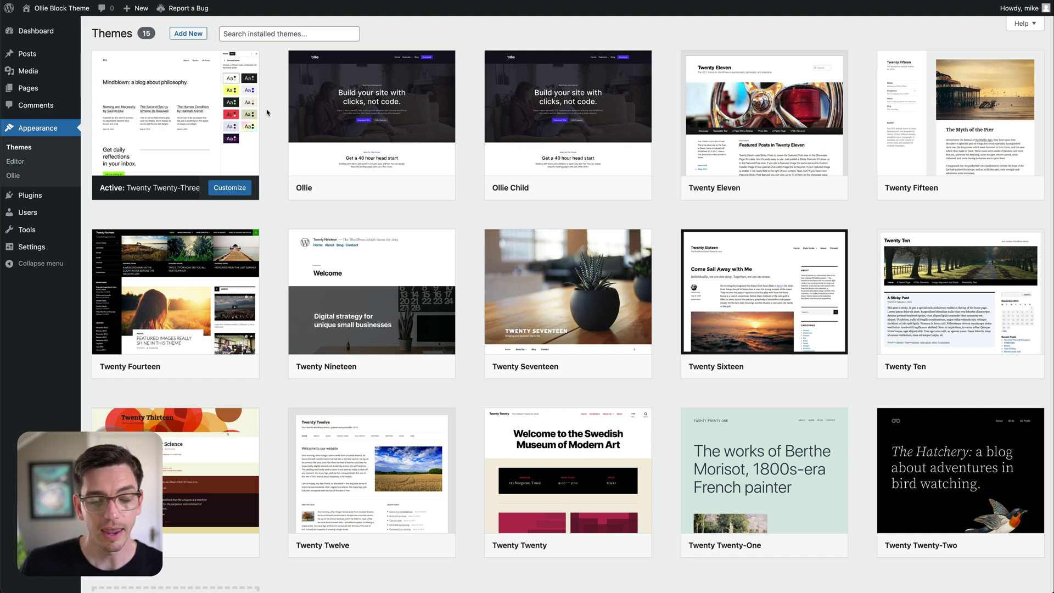
Activate the Ollie theme from its theme card
mouse_move(342, 146)
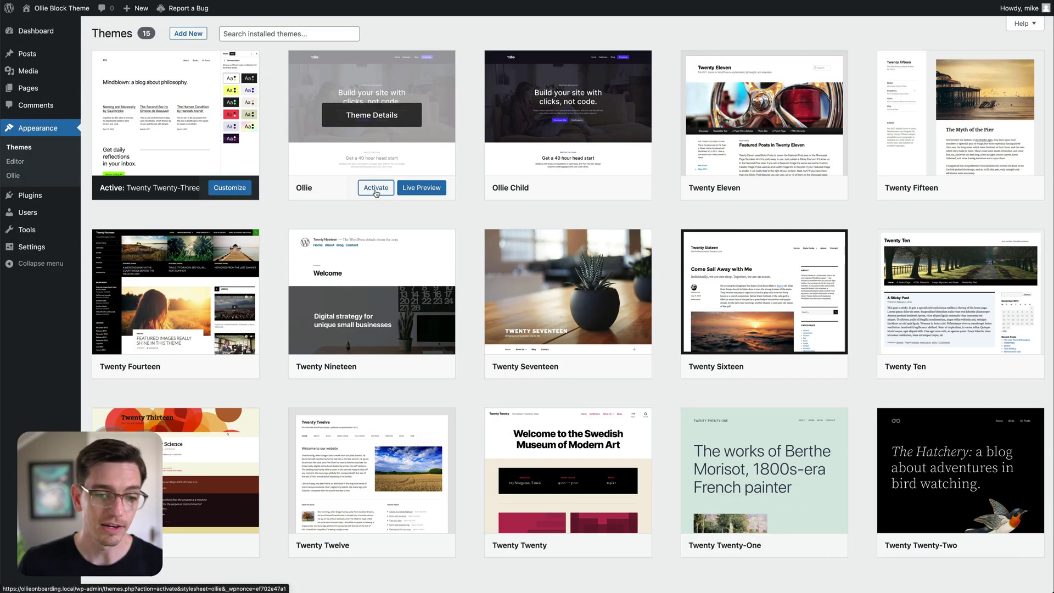
click(375, 187)
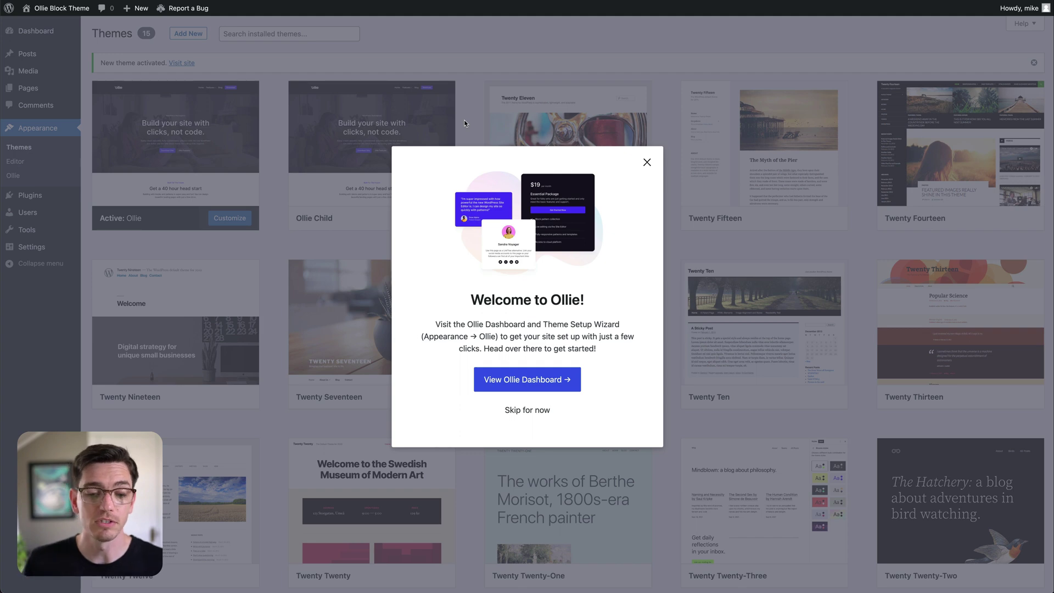
Go from the Ollie welcome message to the Ollie Dashboard and launch its setup wizard
click(524, 381)
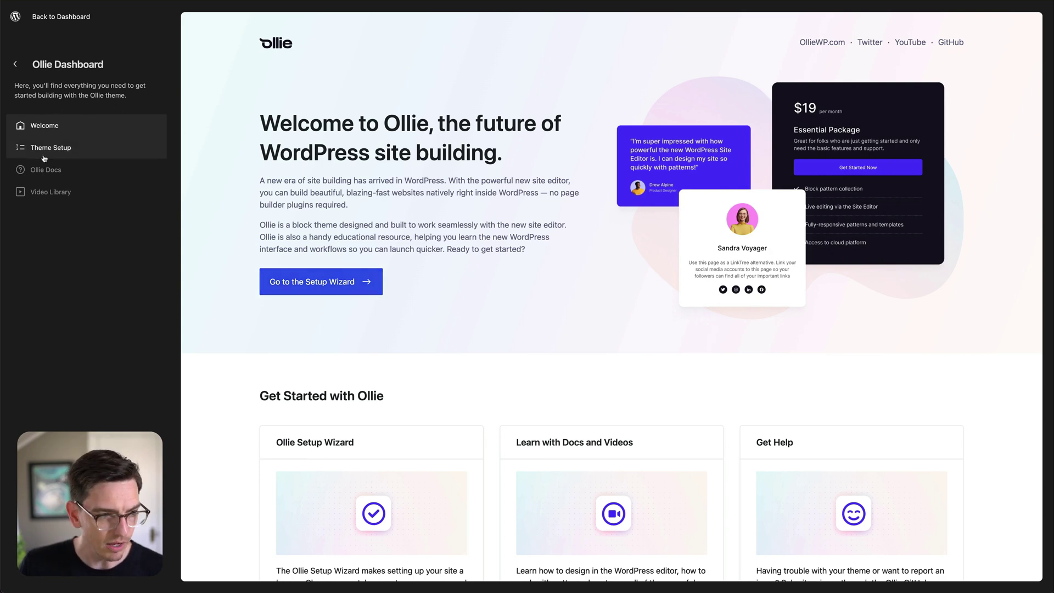
click(325, 286)
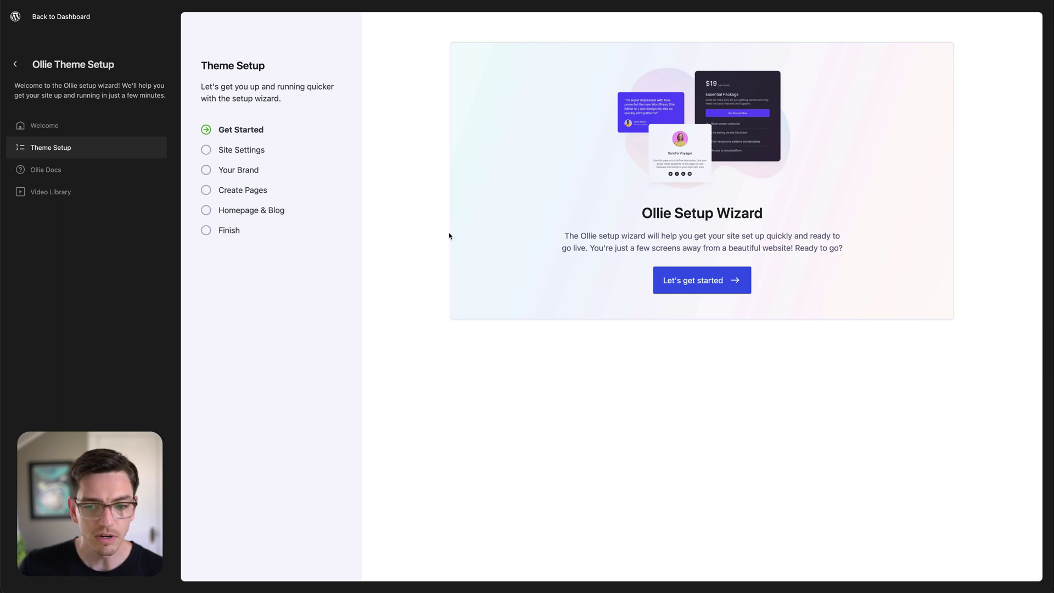
Save Site Settings unchanged, keeping title Ollie Block Theme and Post Name URLs
click(702, 283)
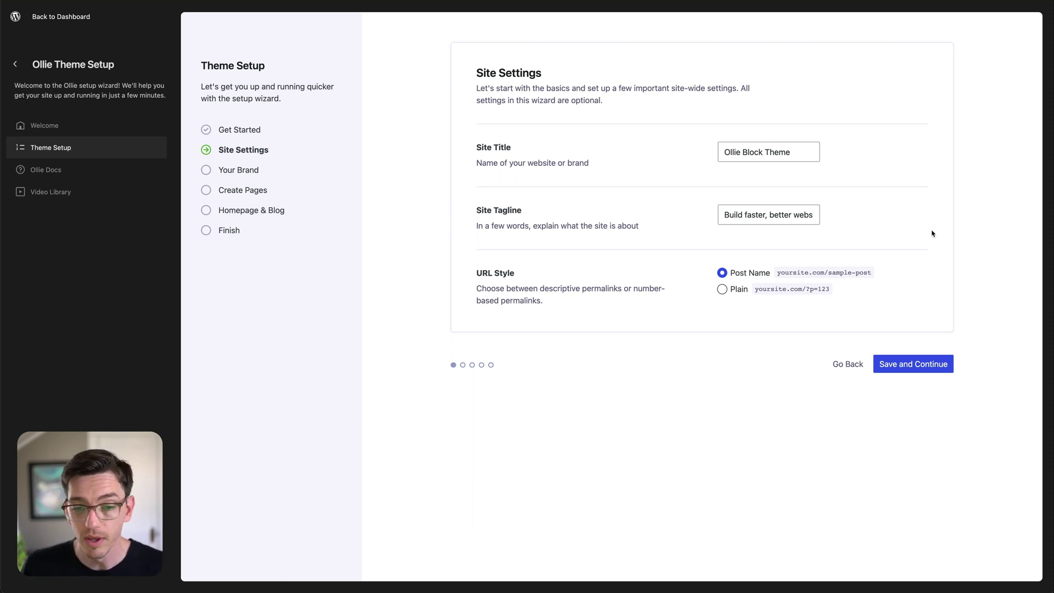
click(775, 151)
click(780, 207)
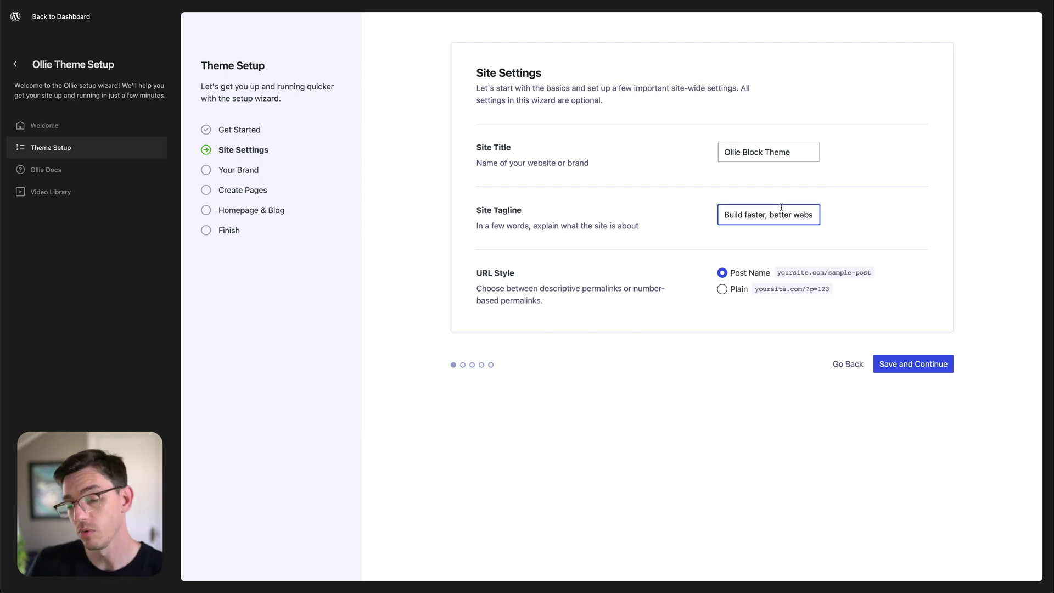
click(791, 154)
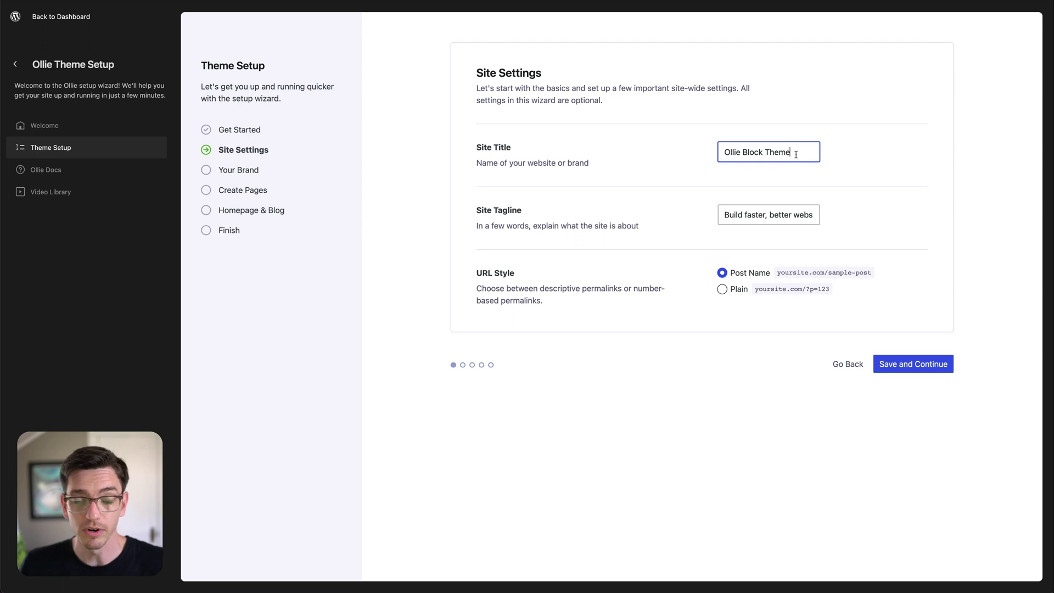
click(830, 151)
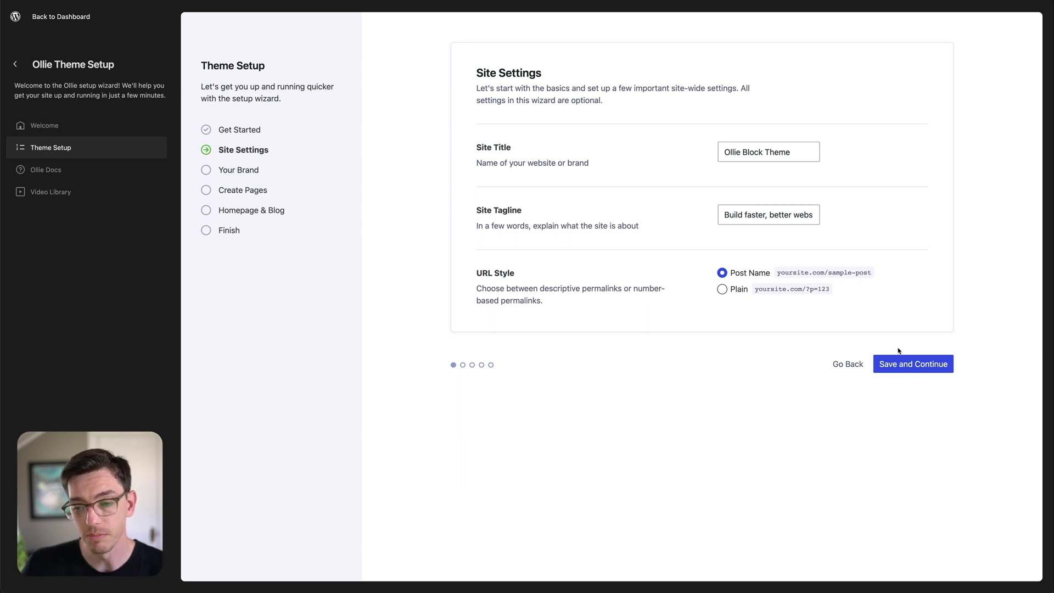
click(913, 367)
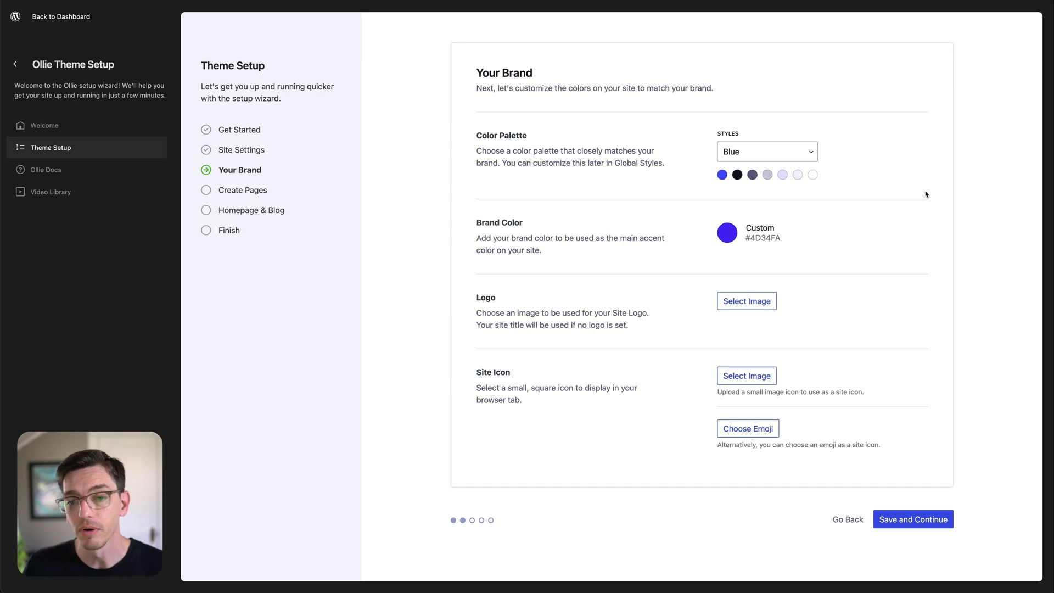
Try the Red and Orange colour palettes, then settle on the Pink palette
click(762, 153)
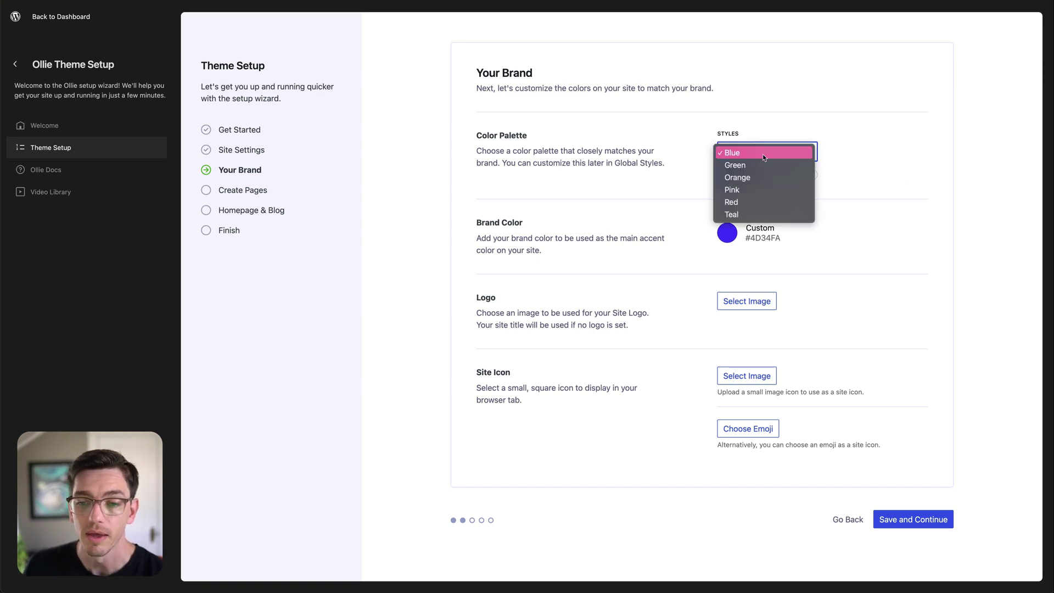
click(757, 190)
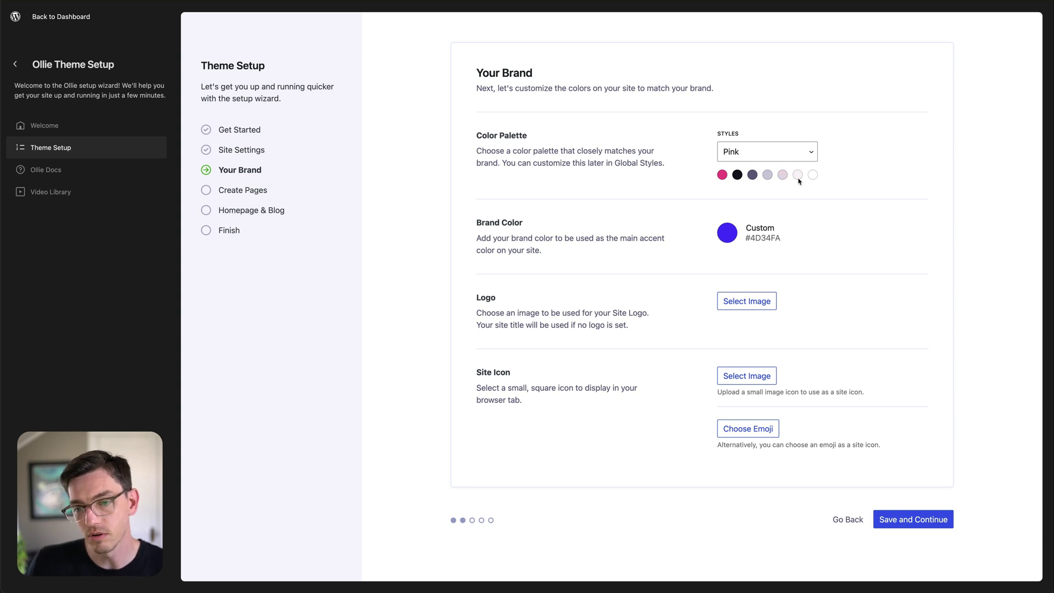
click(808, 158)
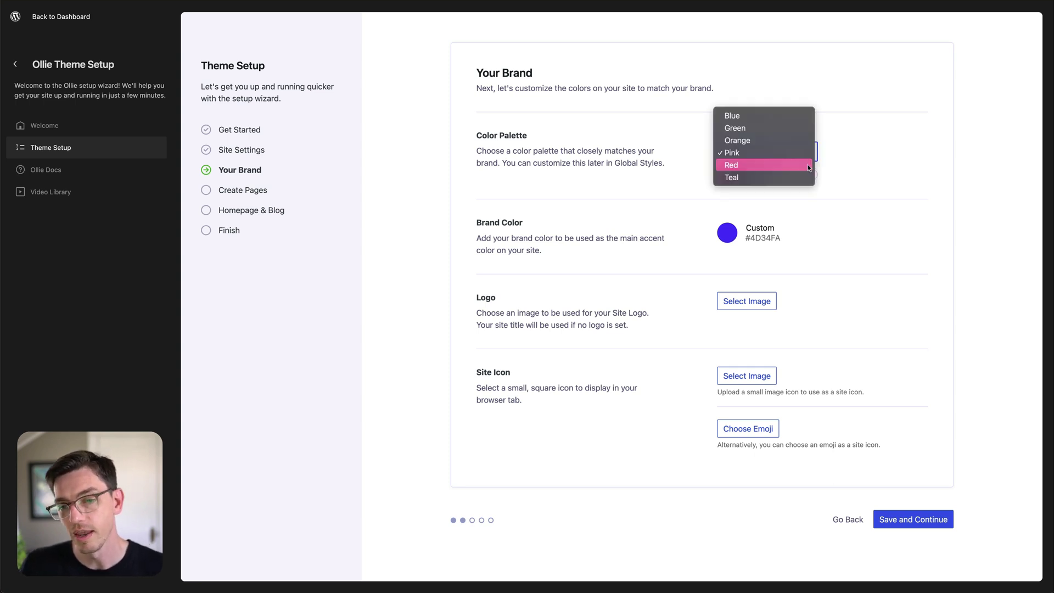
click(806, 167)
click(805, 155)
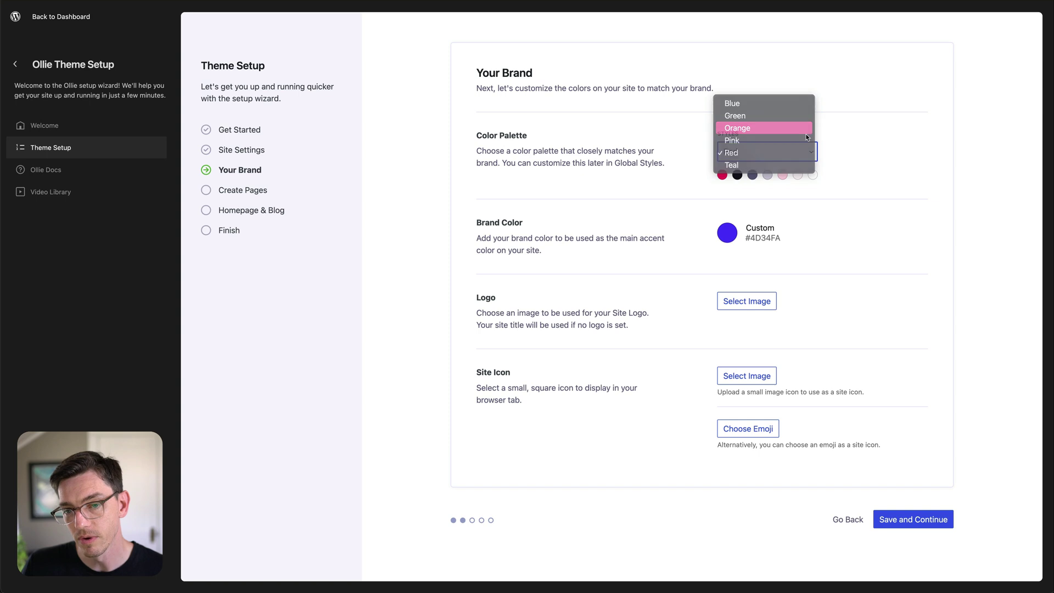
click(796, 127)
click(796, 156)
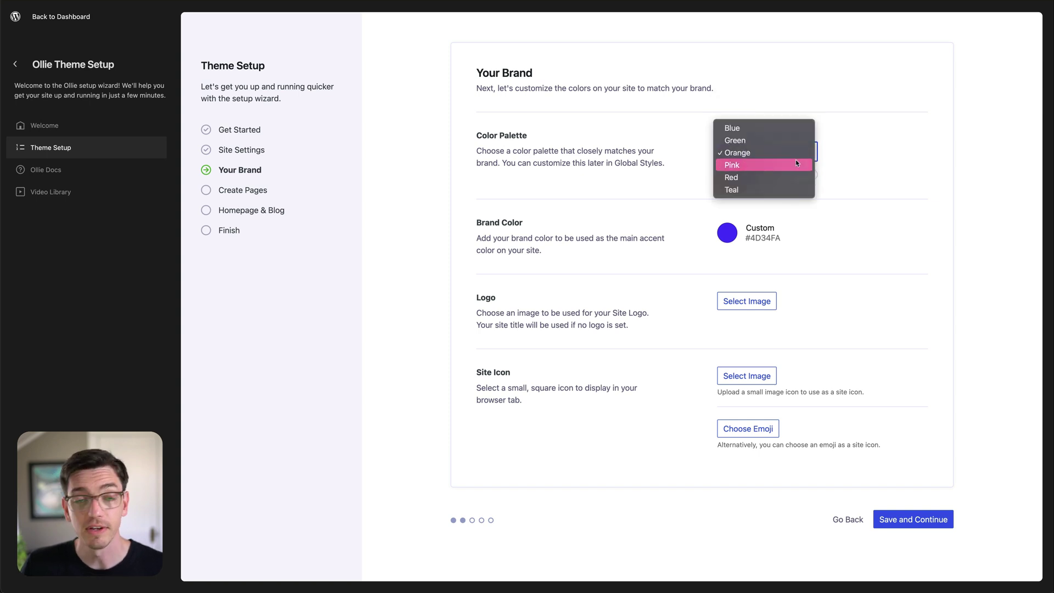
click(795, 162)
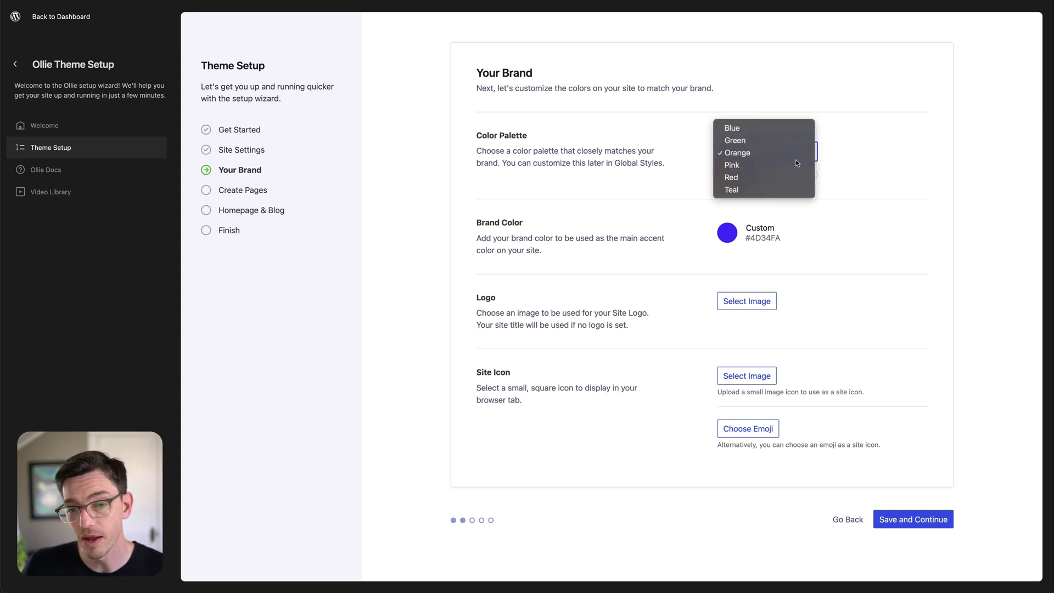
Shift the Brand Color hue from blue #4D34FA to pink #FA349E
click(727, 236)
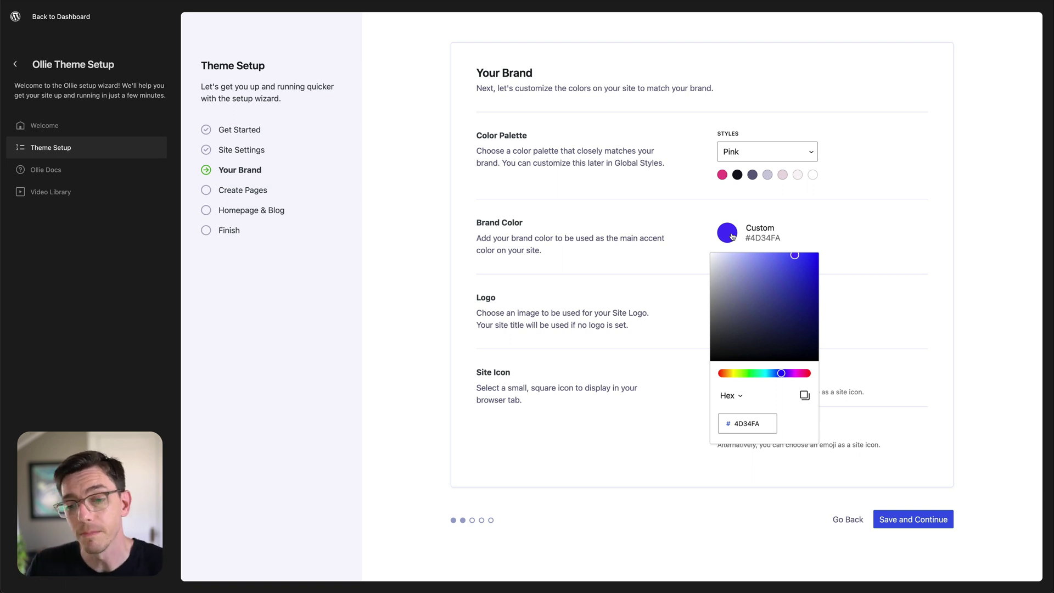
drag(781, 374, 801, 374)
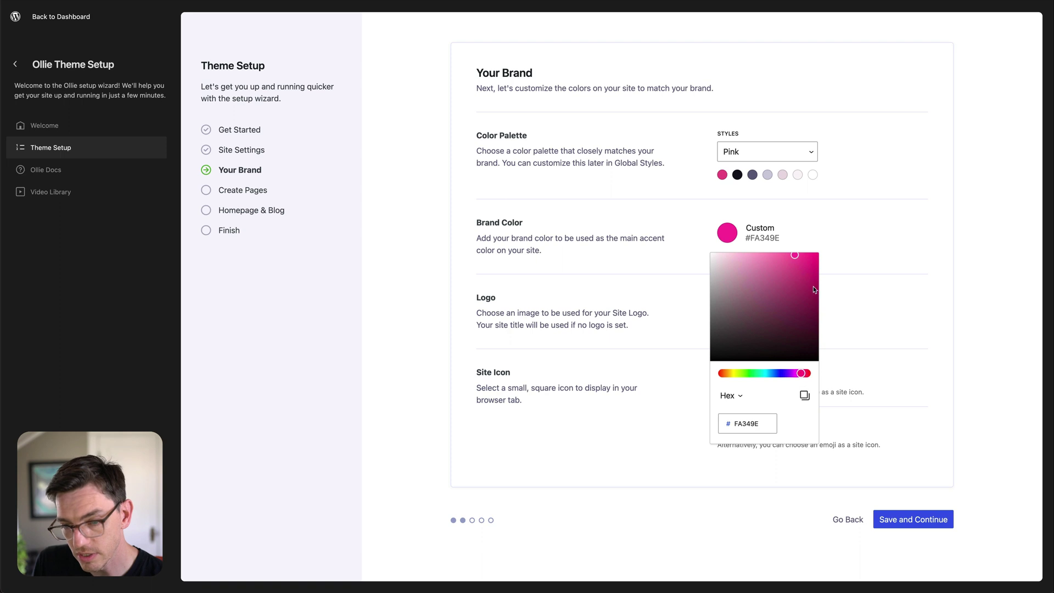
click(833, 236)
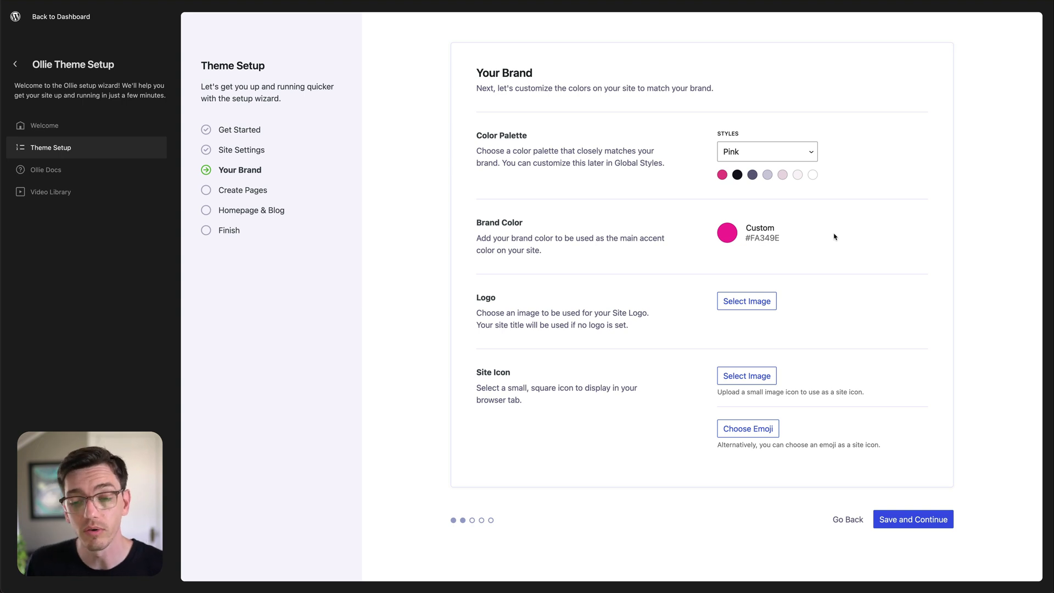
Choose ollie-logo-white from the Media Library as the site logo
click(747, 301)
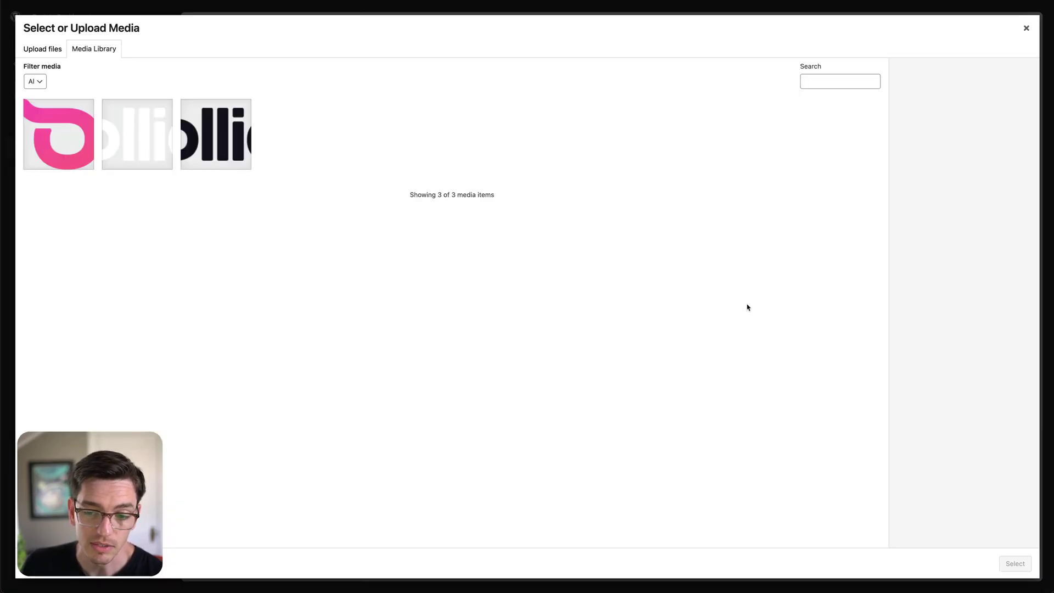
click(144, 140)
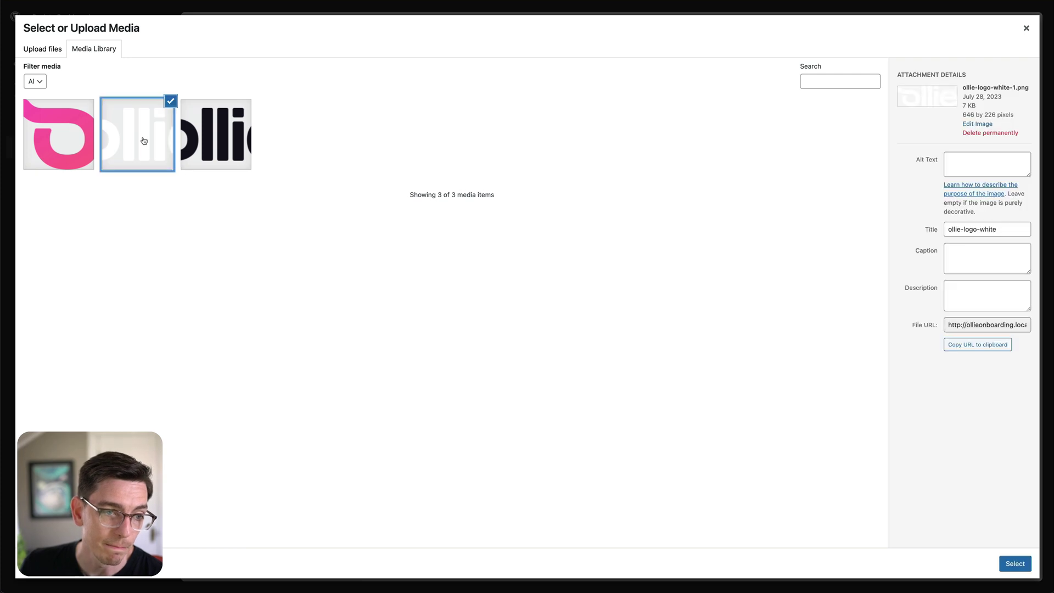
click(1013, 565)
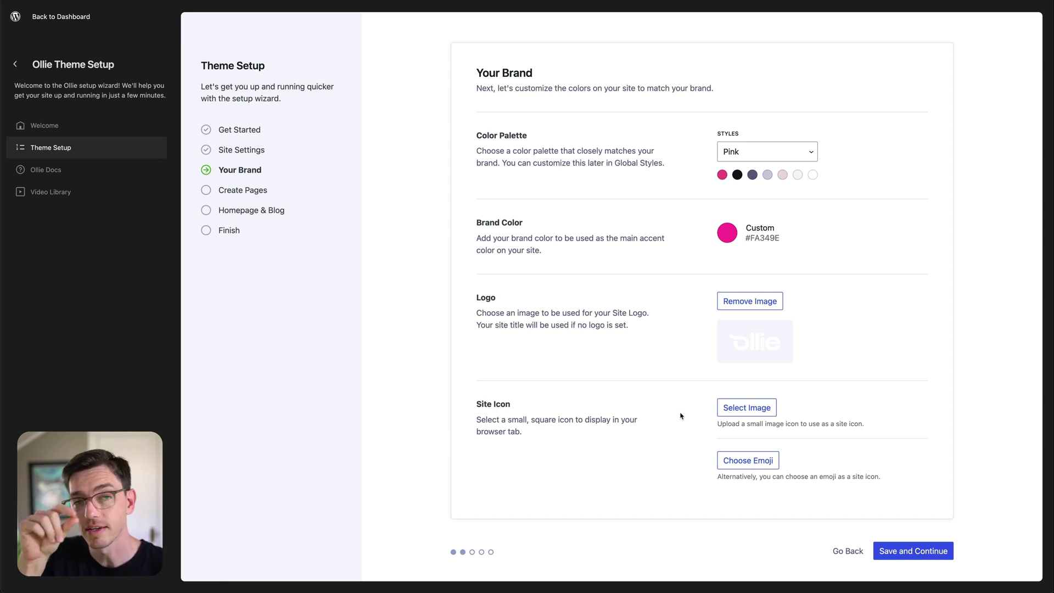
scroll(680, 416, down, 1)
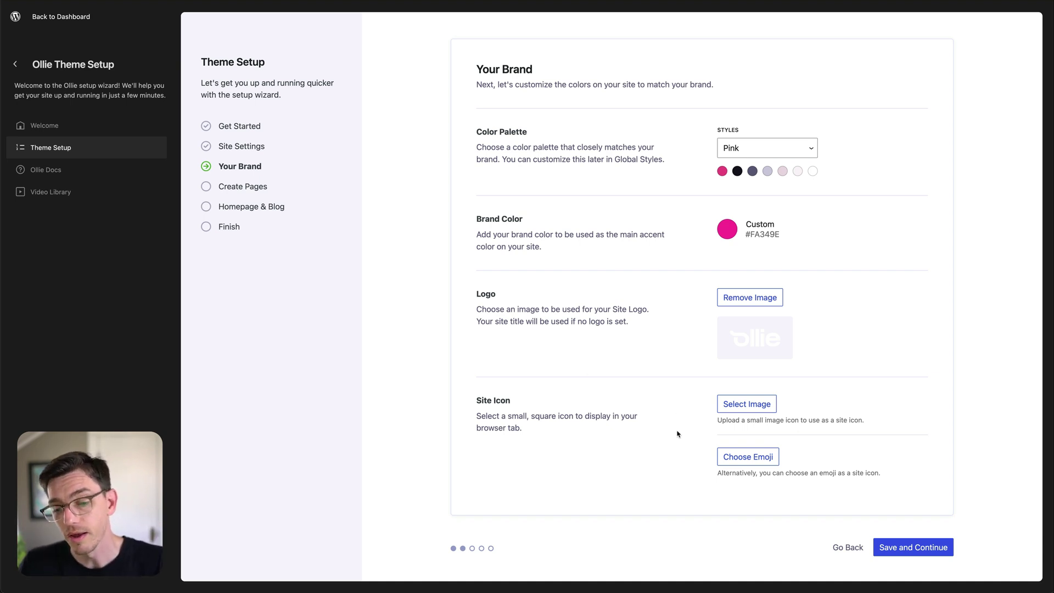
Pick the green Eight Spoked Asterisk emoji from Frequently Used as the site icon
click(749, 459)
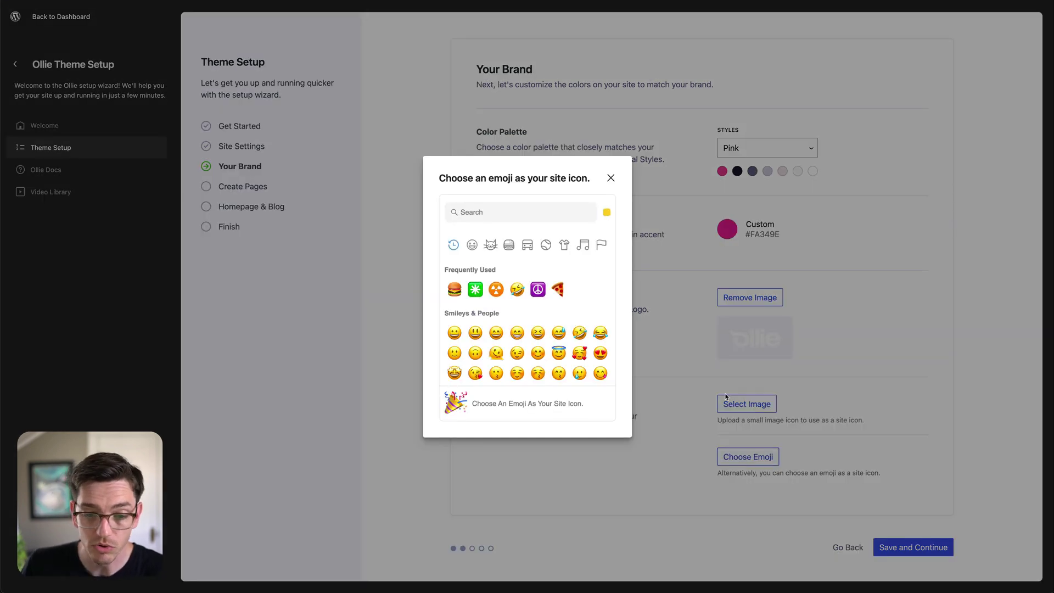
scroll(581, 283, down, 5)
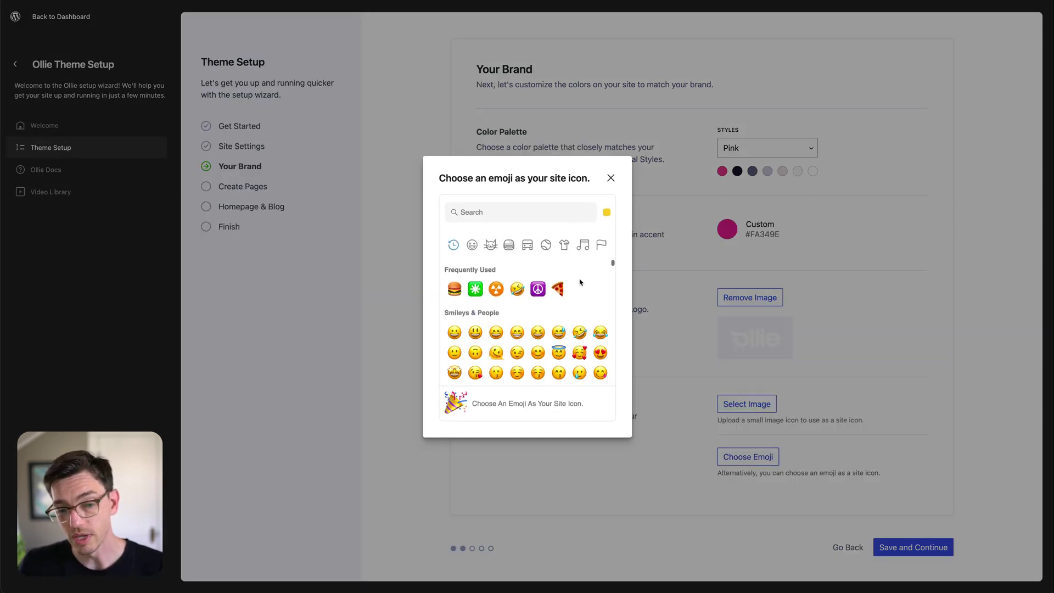
scroll(560, 340, down, 10)
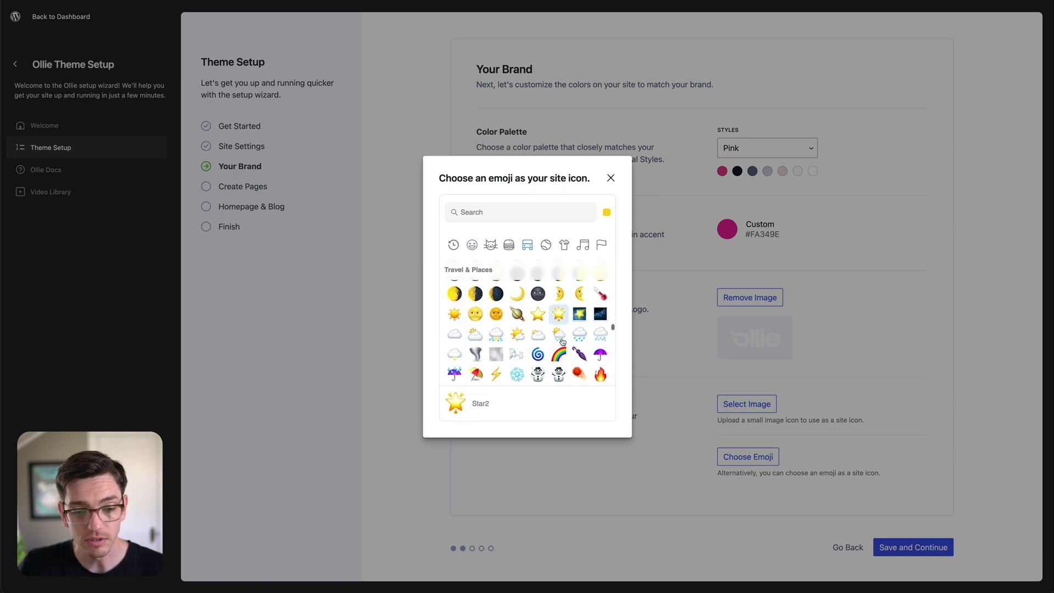
scroll(562, 340, down, 3)
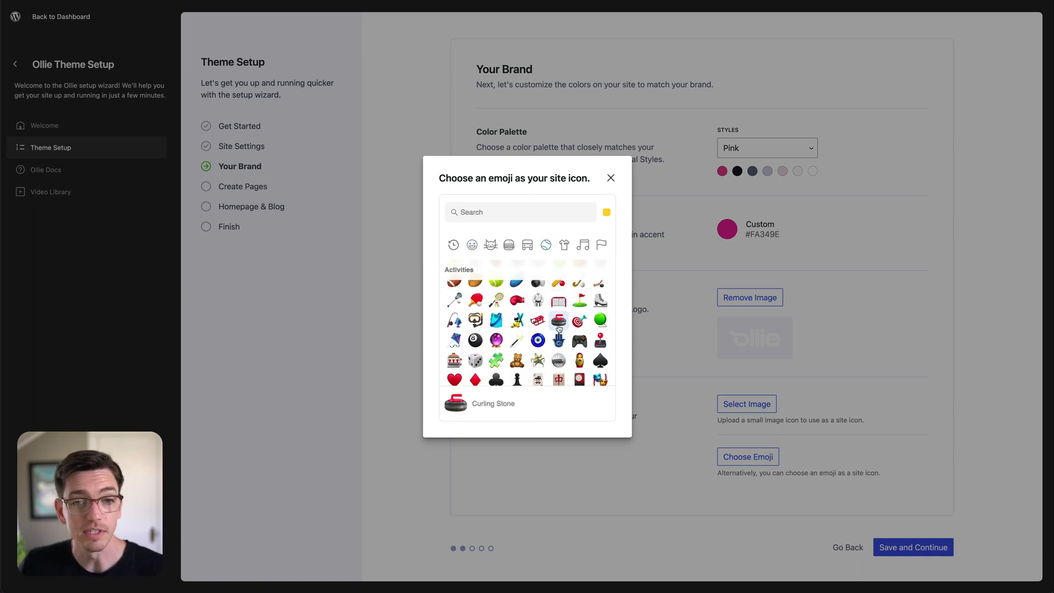
scroll(560, 337, down, 8)
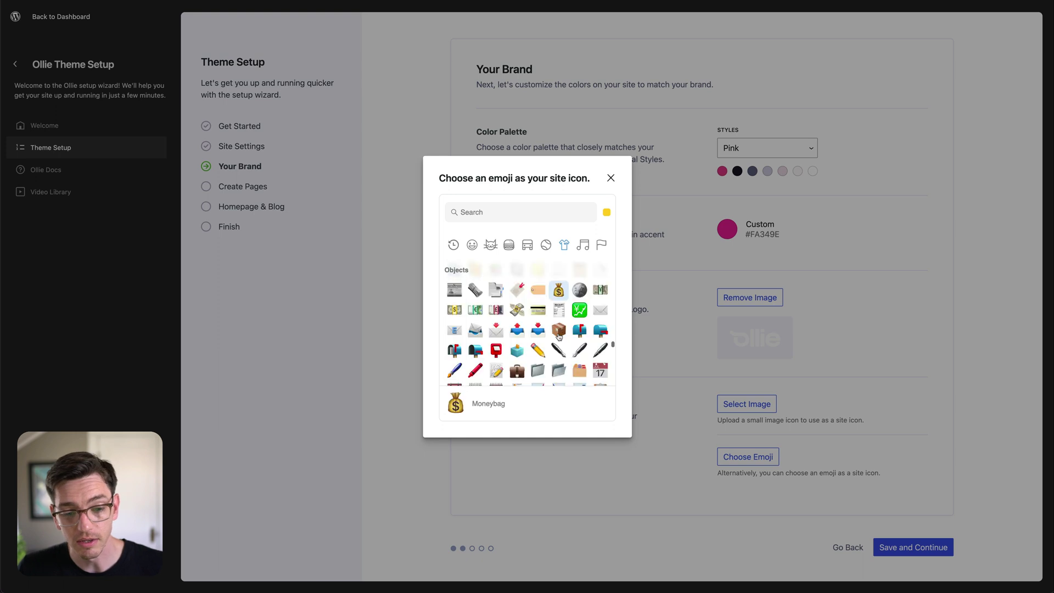
scroll(560, 337, down, 10)
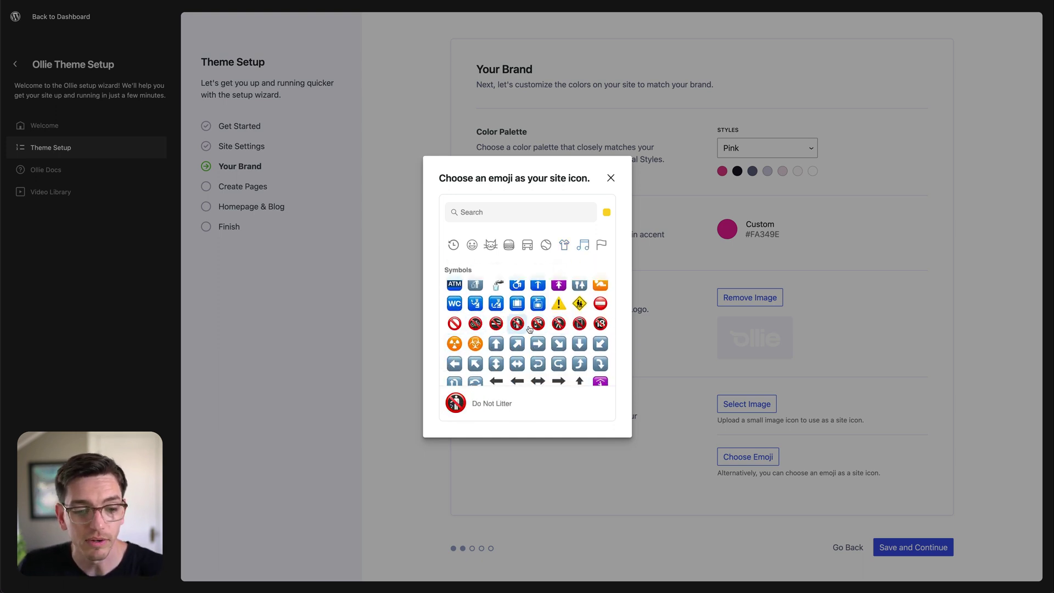
scroll(527, 340, down, 5)
scroll(547, 340, down, 6)
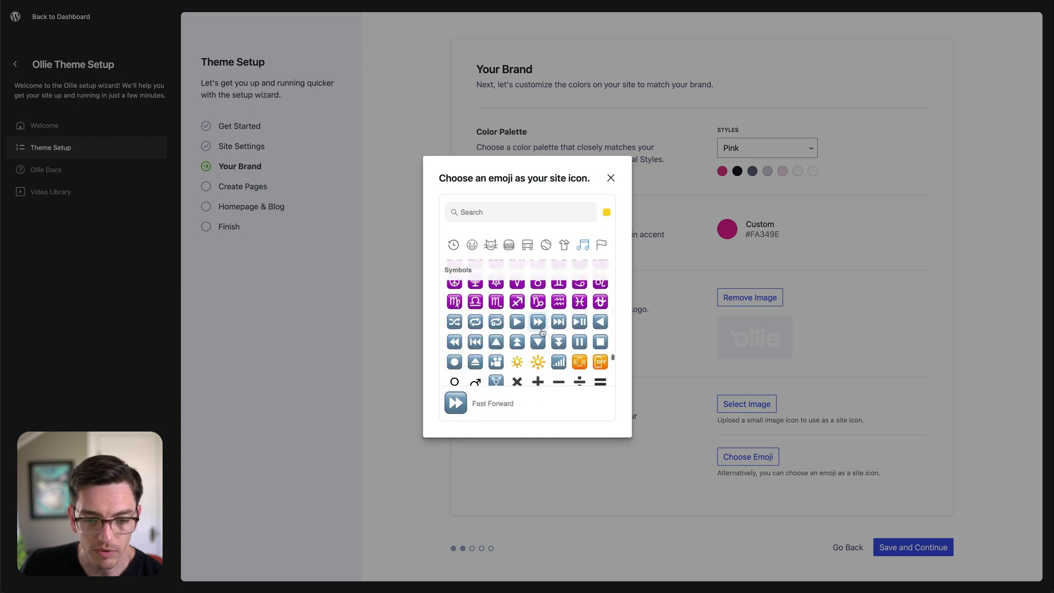
scroll(549, 334, up, 15)
scroll(549, 335, up, 15)
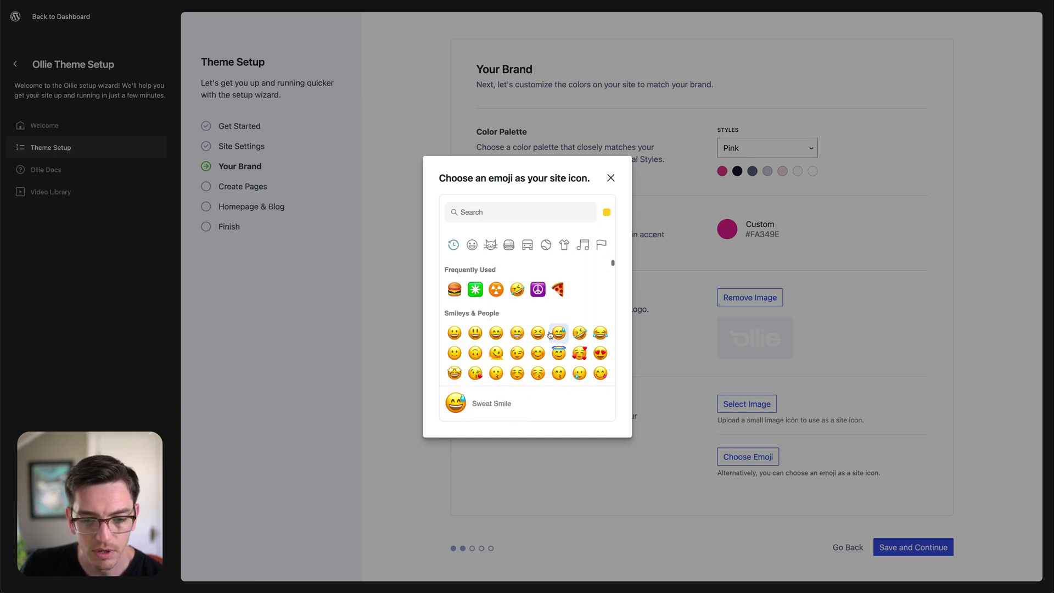
click(475, 290)
Check the site icon preview and save the Your Brand settings
scroll(653, 467, down, 2)
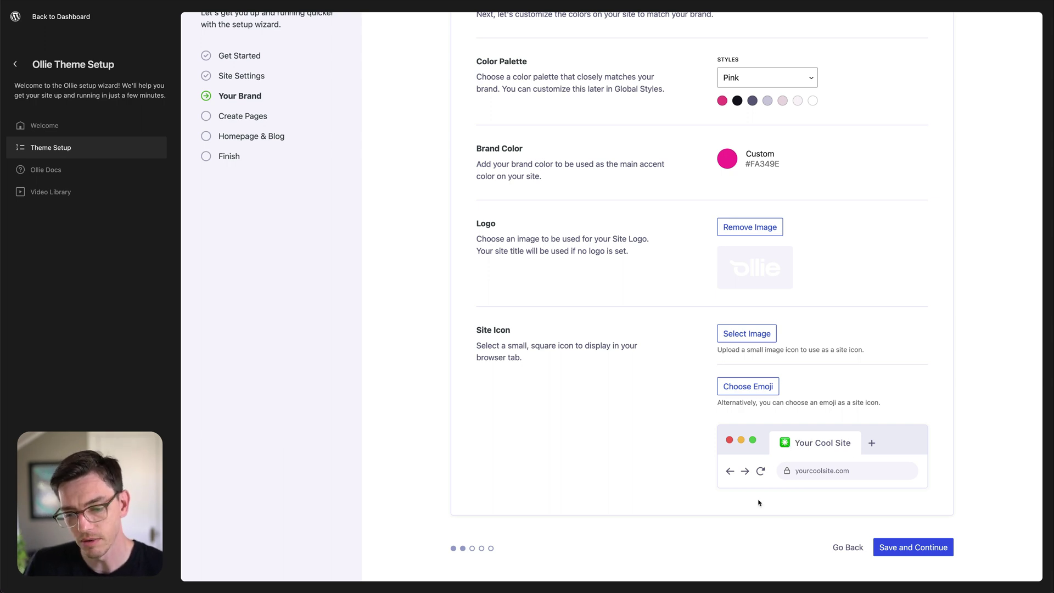
click(908, 547)
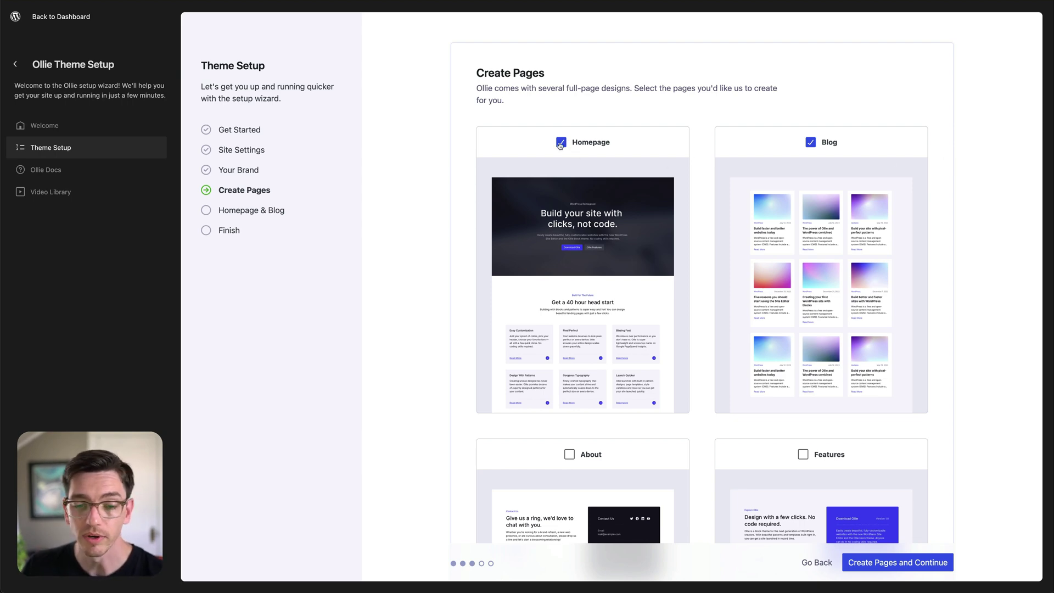
Add About, Features, Pricing, Download and Profile to the pages, then create them all
scroll(692, 248, down, 6)
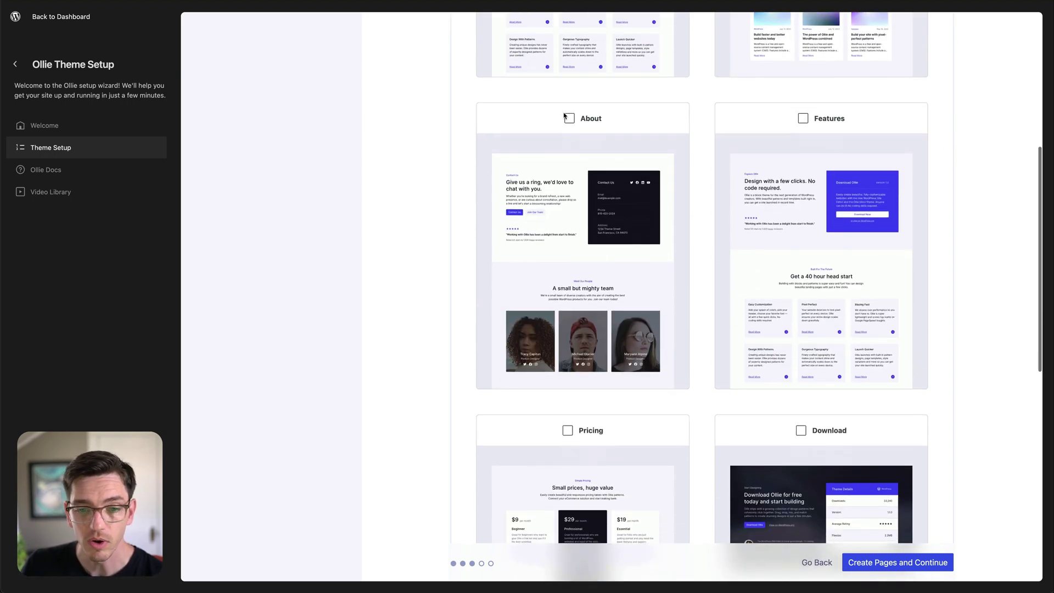
click(569, 118)
click(803, 118)
scroll(583, 172, down, 5)
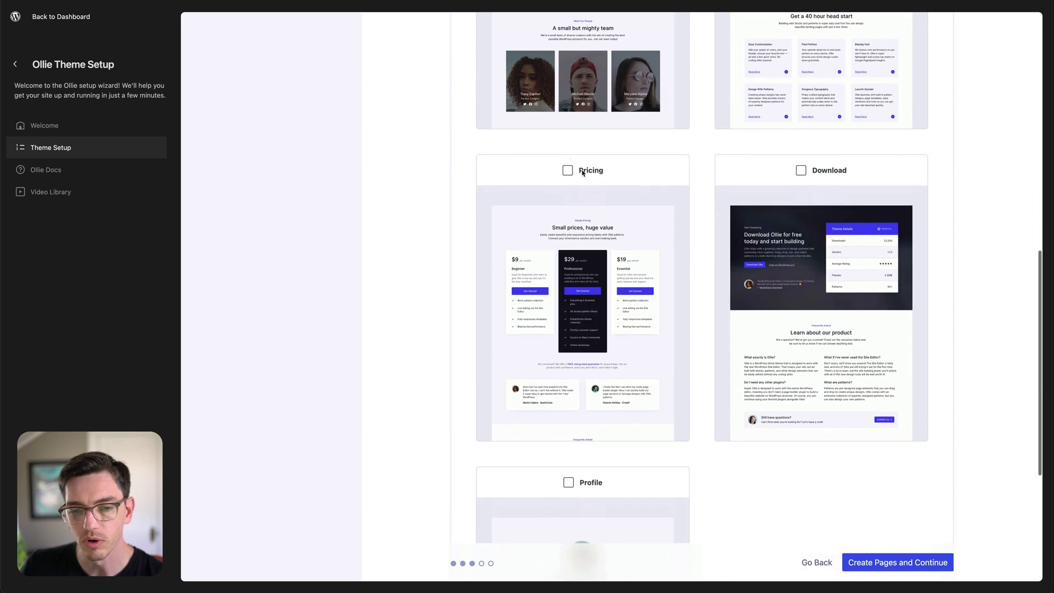
click(567, 170)
click(801, 170)
scroll(680, 258, down, 2)
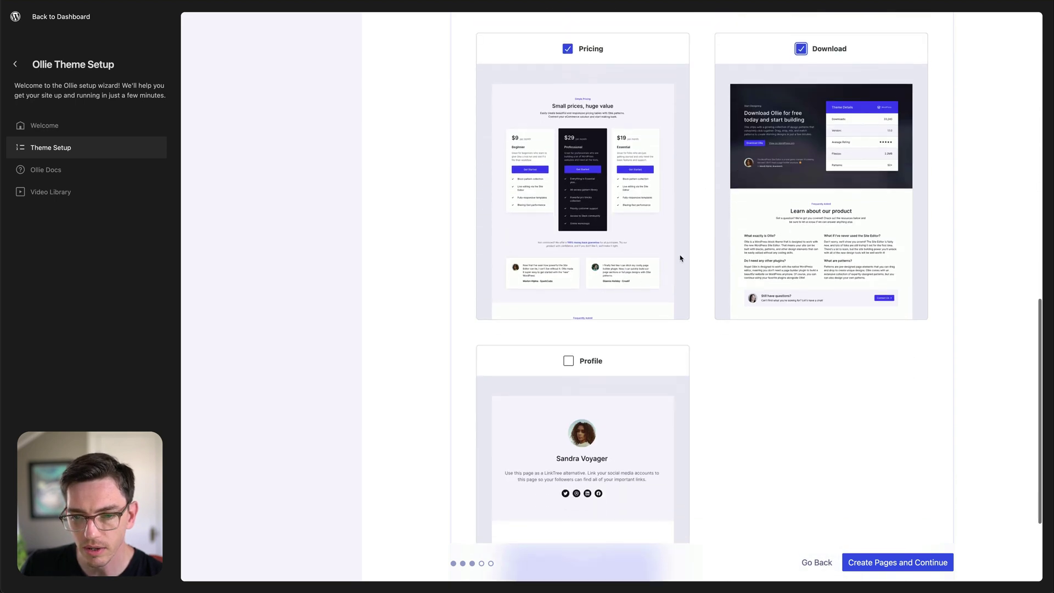
click(568, 359)
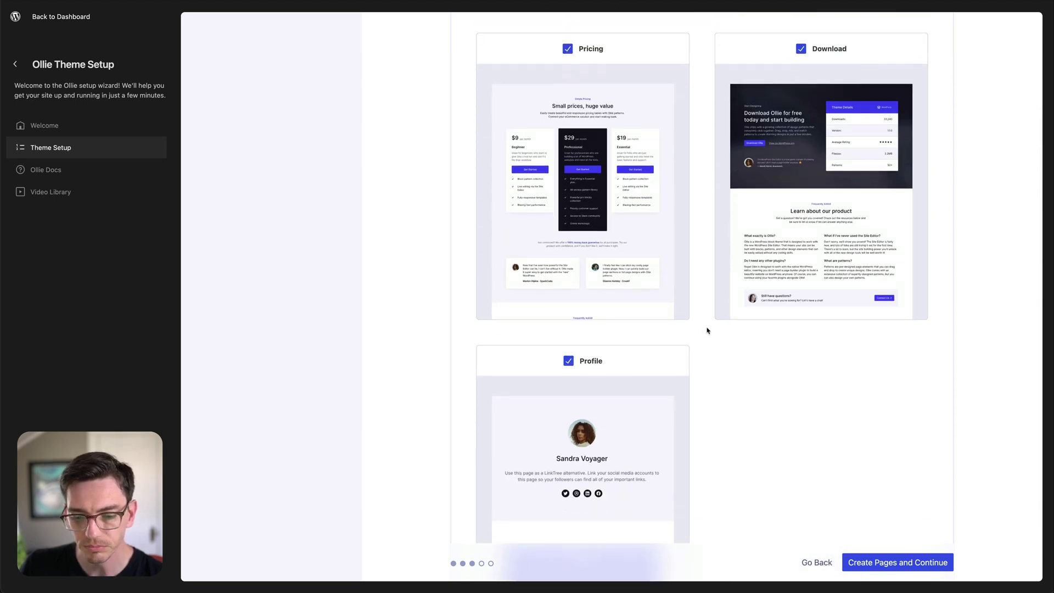
scroll(705, 327, up, 8)
scroll(707, 323, up, 5)
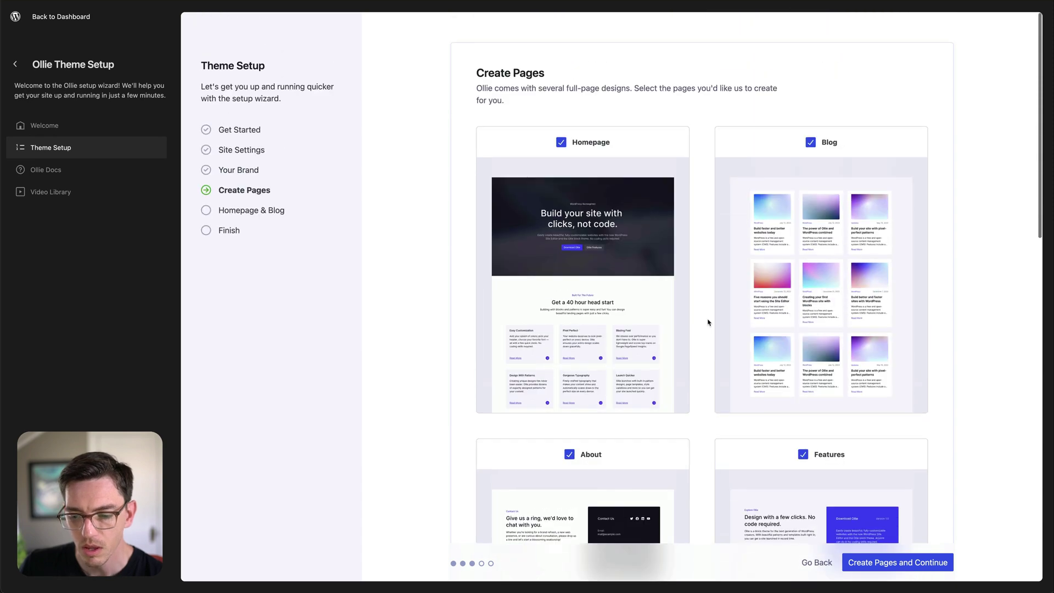
click(907, 563)
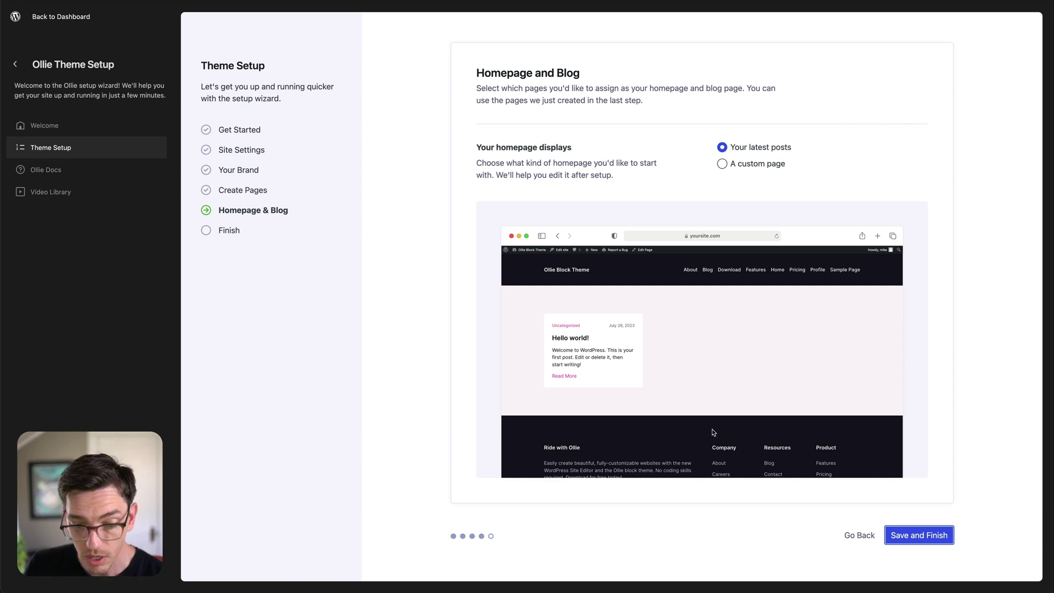
scroll(691, 350, down, 2)
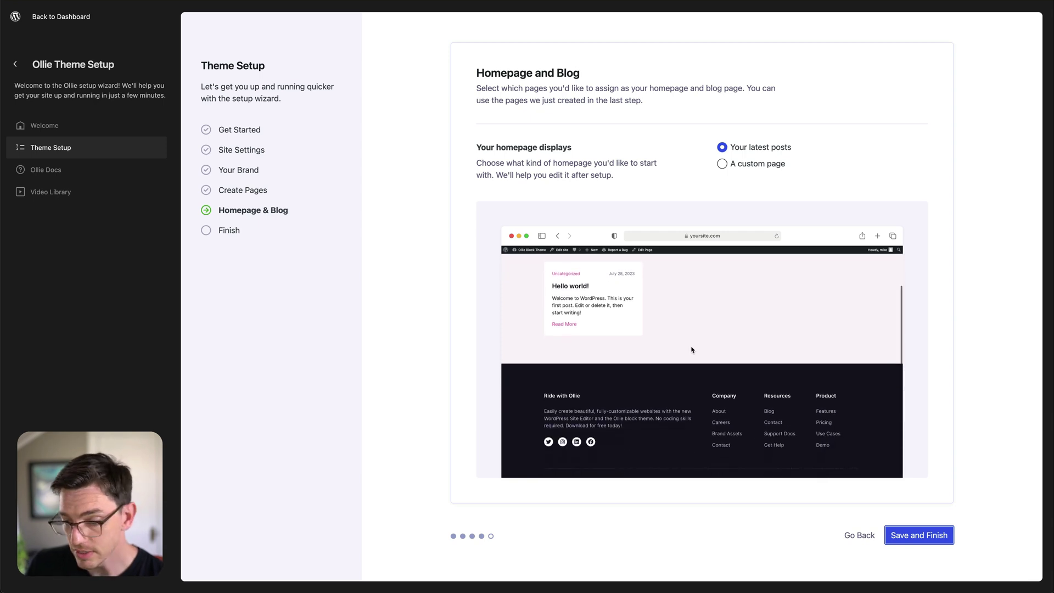
scroll(691, 350, up, 1)
scroll(692, 350, up, 1)
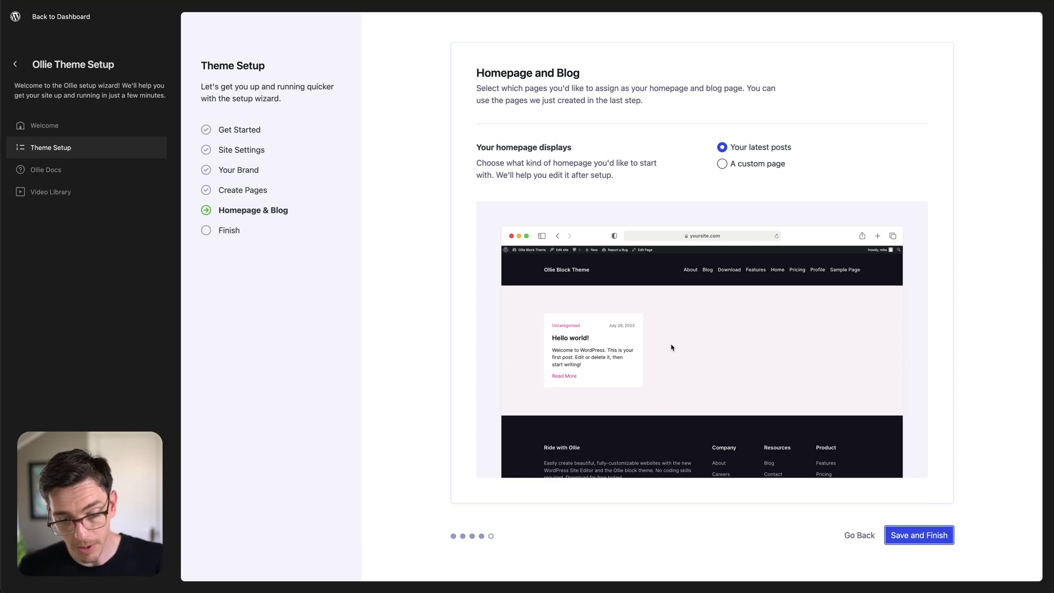
Make Home the custom homepage, preview the Blog page, and save to finish setup
click(722, 164)
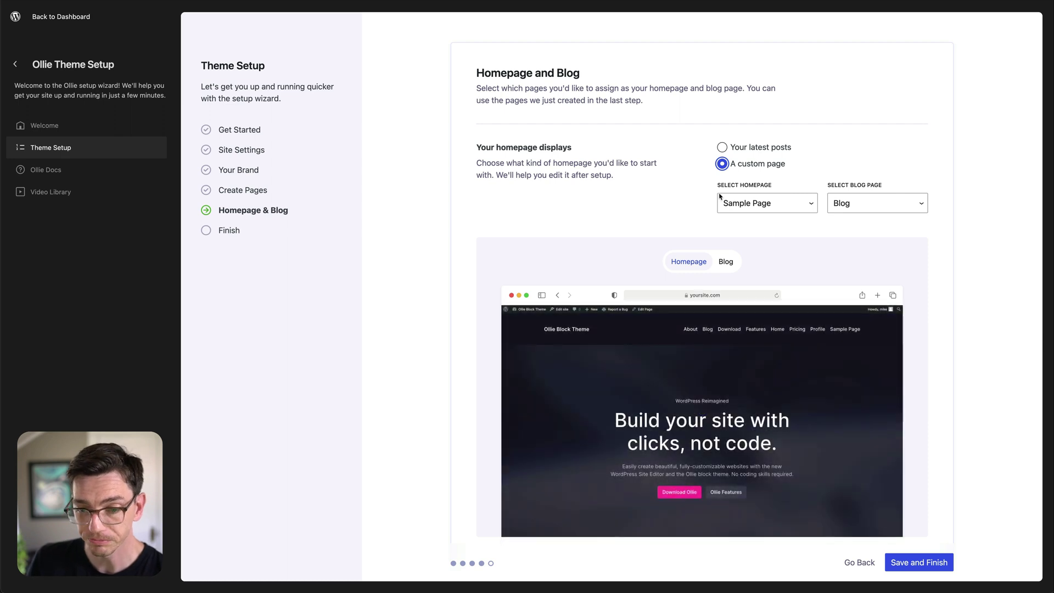
click(740, 203)
click(726, 217)
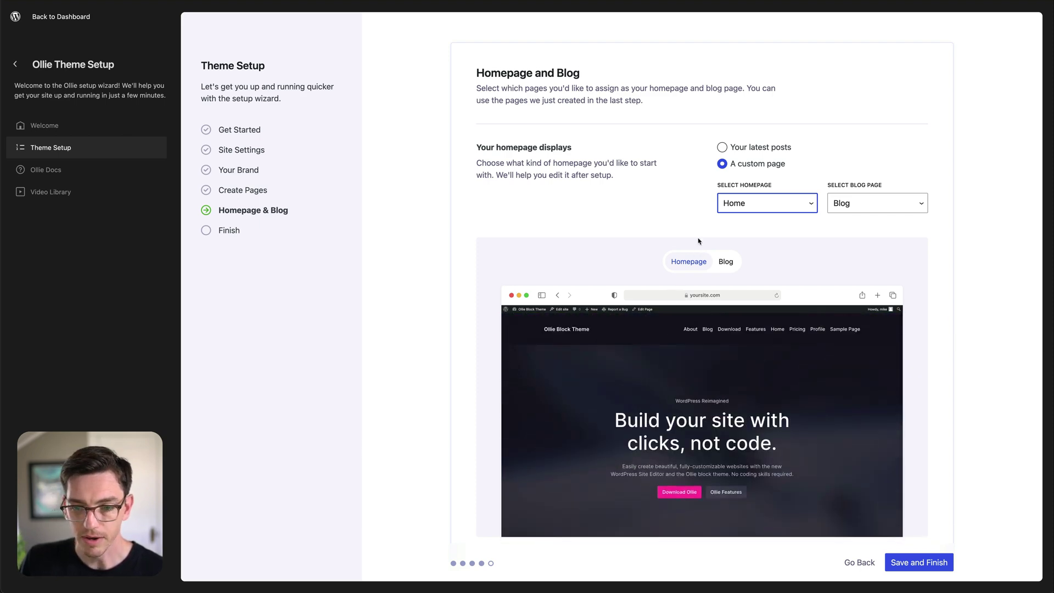
click(724, 263)
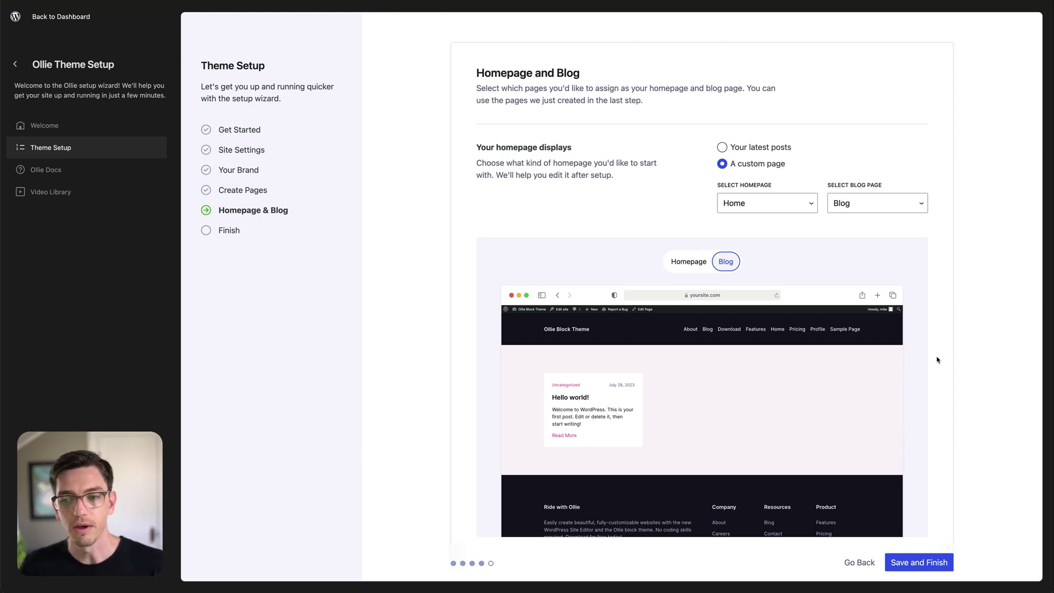
scroll(937, 360, down, 2)
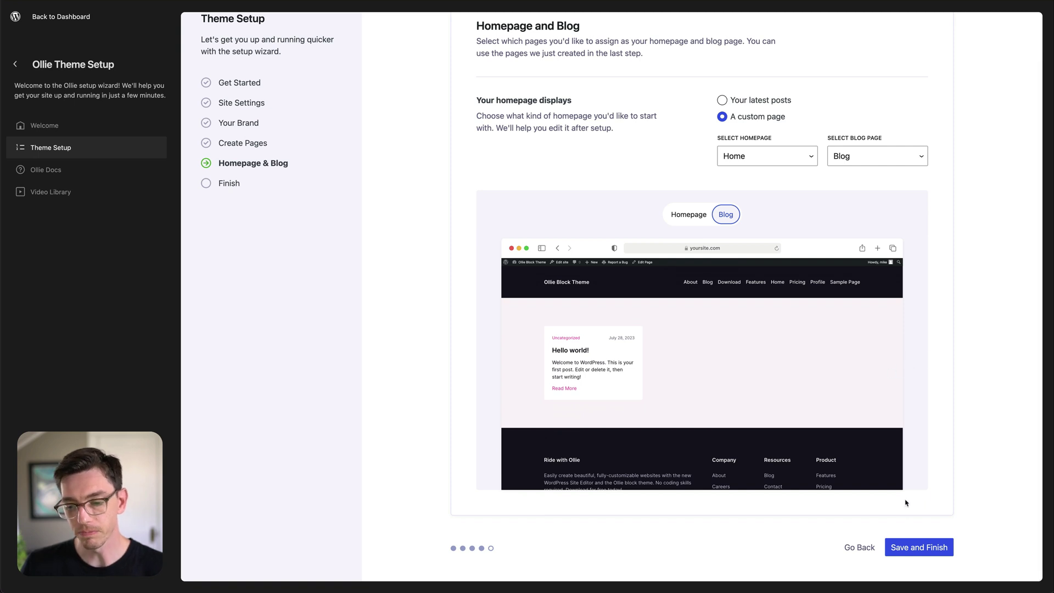
click(919, 547)
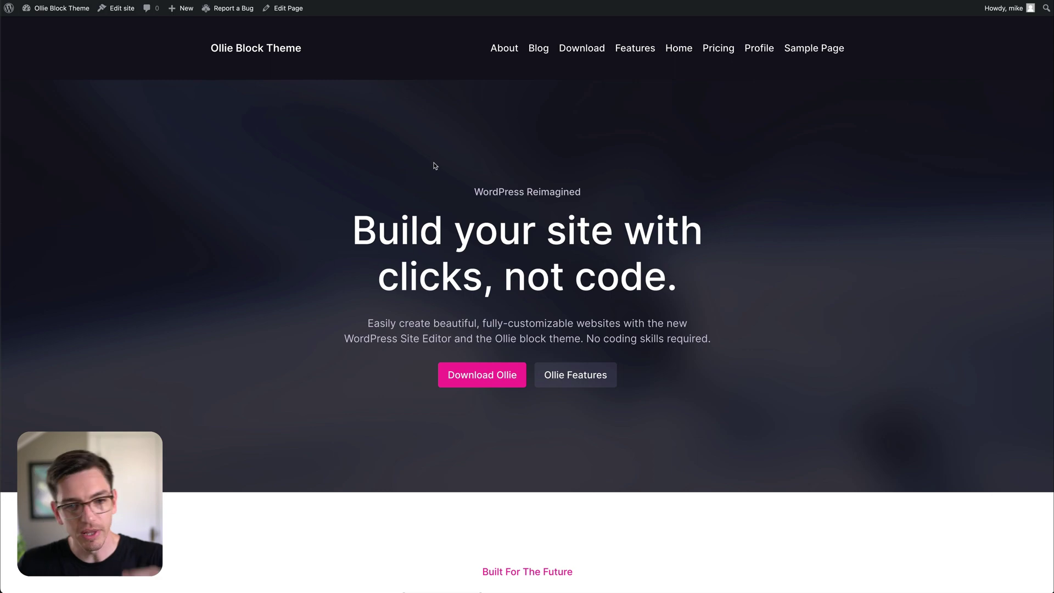
scroll(391, 191, down, 10)
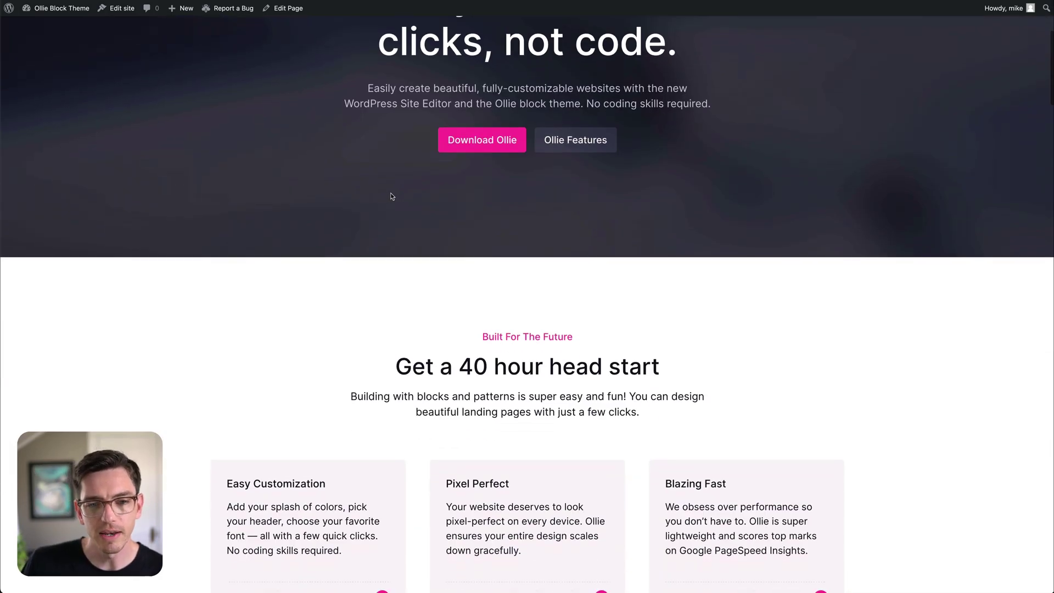
scroll(419, 264, down, 15)
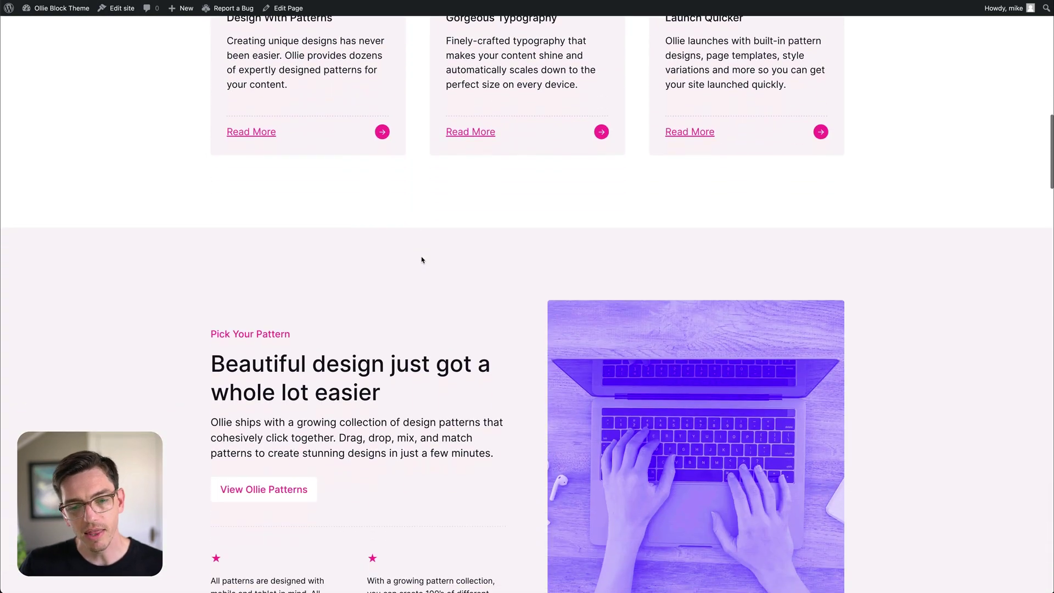
scroll(443, 238, down, 18)
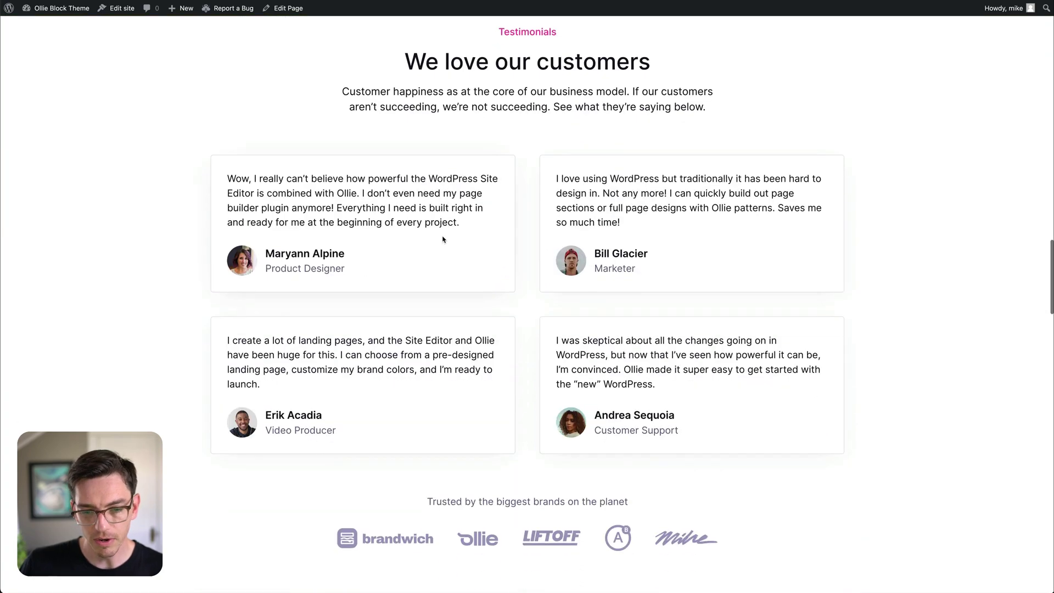
scroll(445, 236, up, 20)
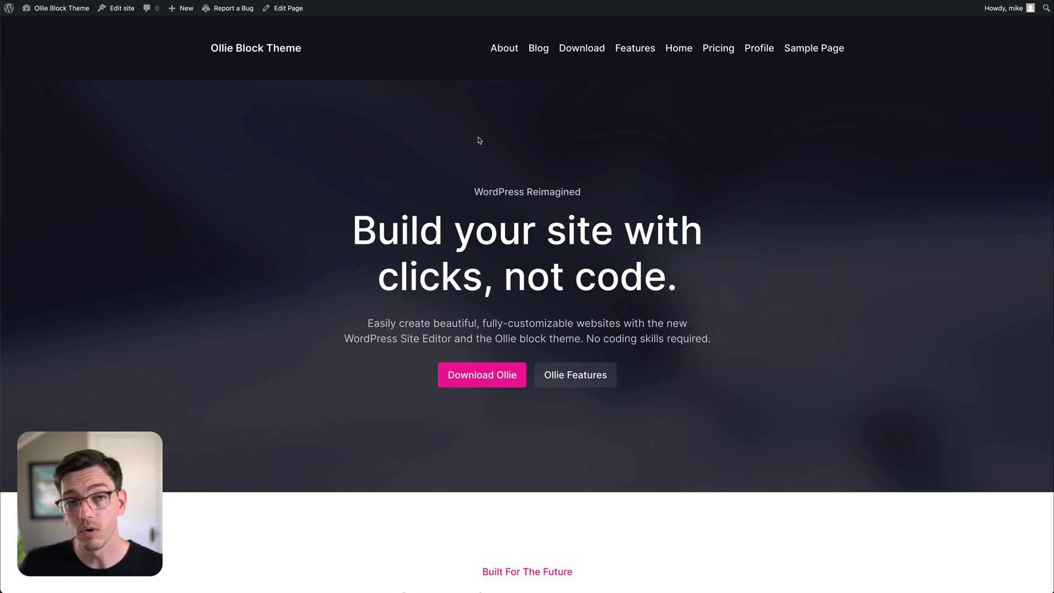
scroll(438, 164, down, 13)
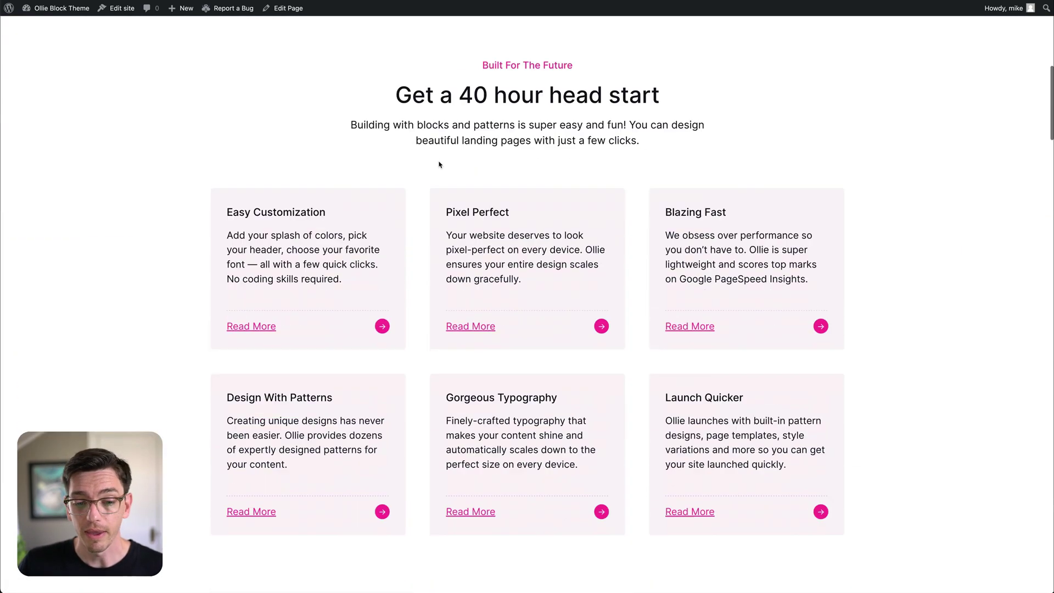